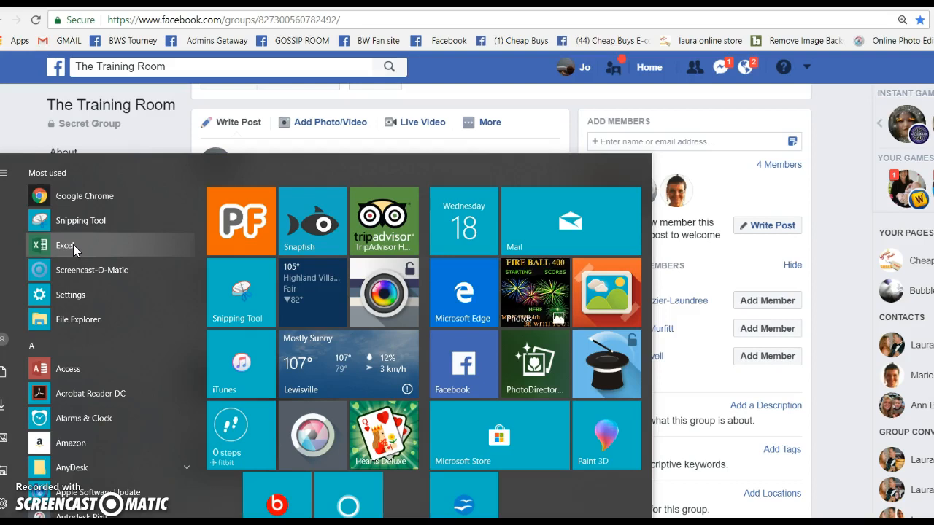
- Switch to Excel and widen columns A, B and C of the blank worksheet
{"action": "left_click", "coordinate": [78, 246]}
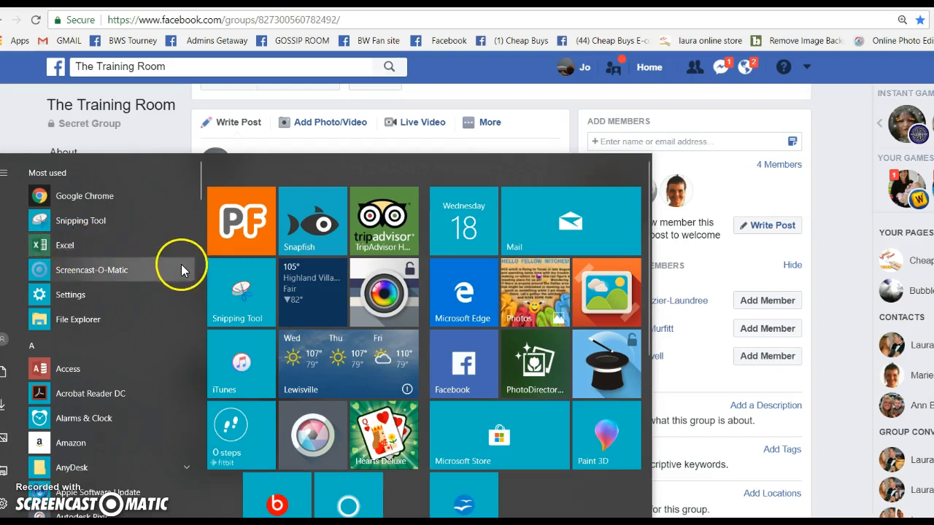
{"action": "left_click", "coordinate": [75, 244]}
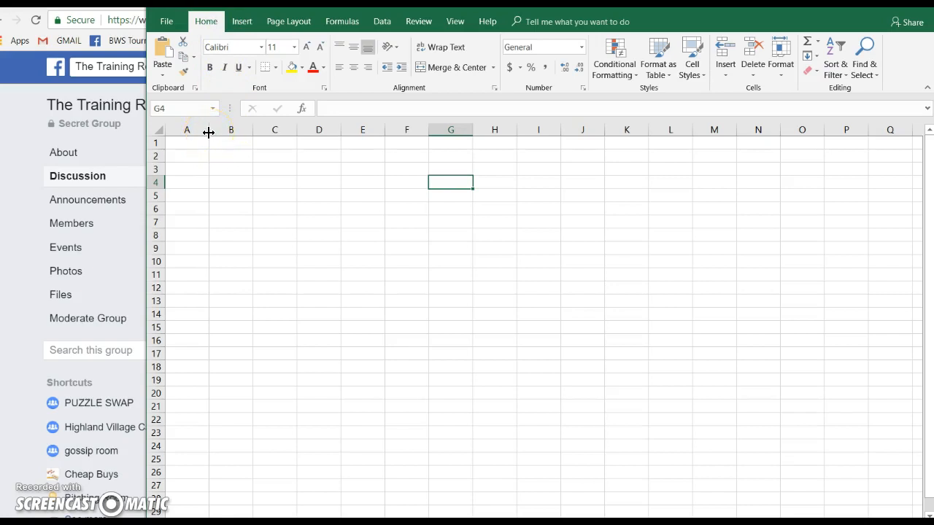
{"action": "left_click_drag", "start_coordinate": [209, 132], "coordinate": [264, 134]}
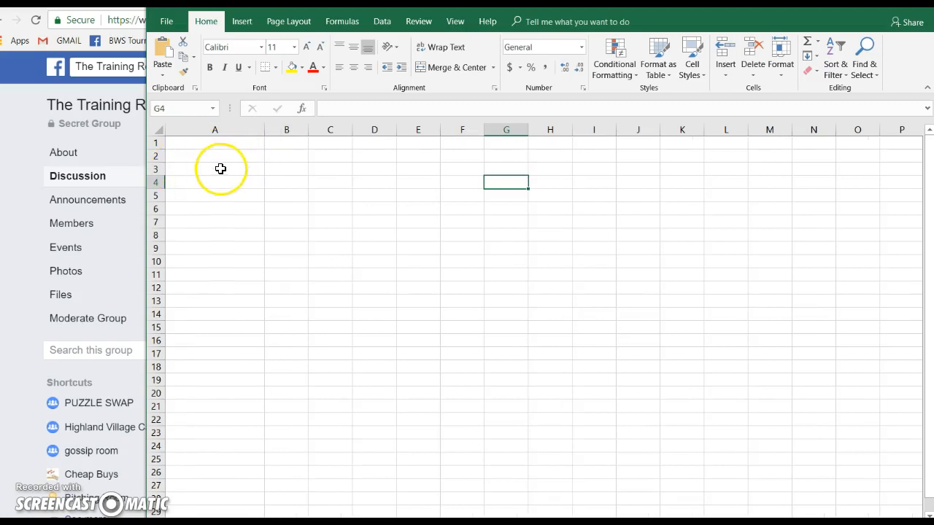
{"action": "left_click_drag", "start_coordinate": [264, 127], "coordinate": [347, 129]}
{"action": "left_click_drag", "start_coordinate": [391, 129], "coordinate": [418, 129]}
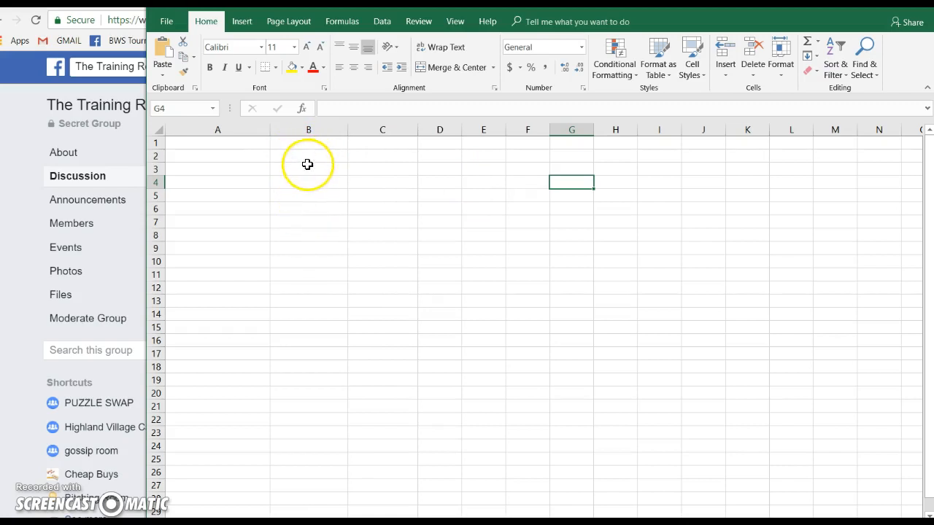
- List the four people's names in cells A2 to A5, correcting the misspelled second name
{"action": "left_click", "coordinate": [184, 156]}
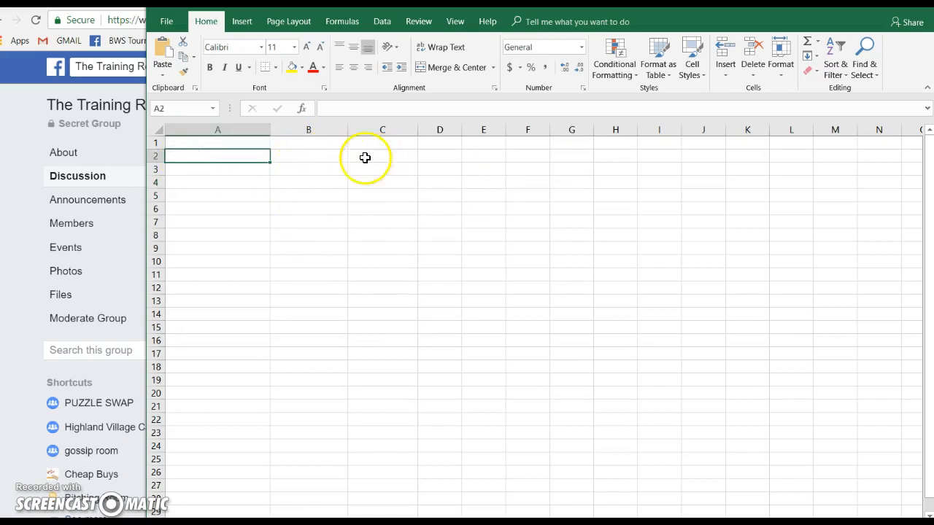
{"action": "type", "text": "Jo Hamilton"}
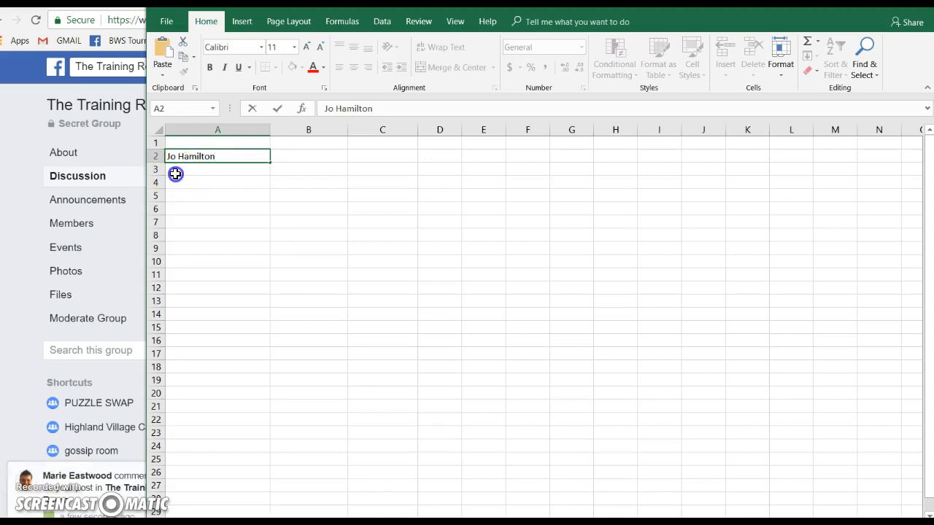
{"action": "left_click", "coordinate": [176, 172]}
{"action": "type", "text": "Mie"}
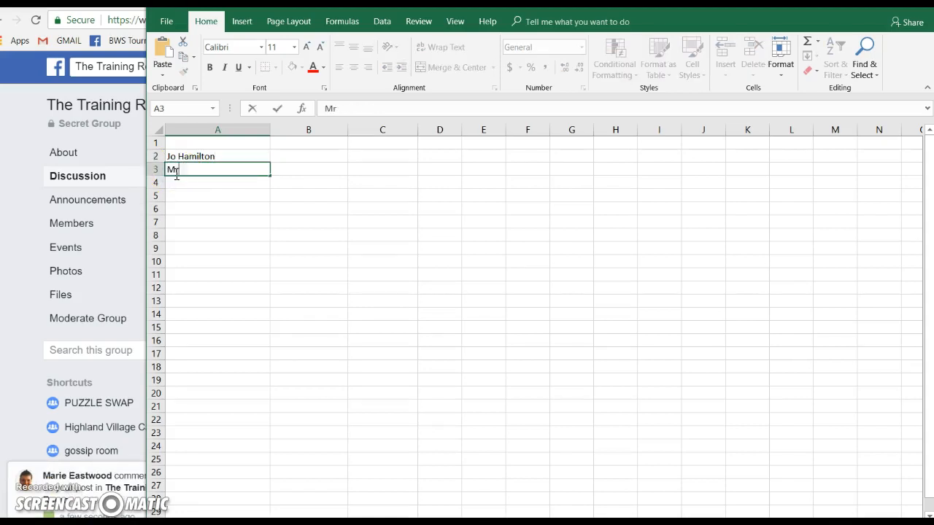
{"action": "left_click", "coordinate": [202, 176]}
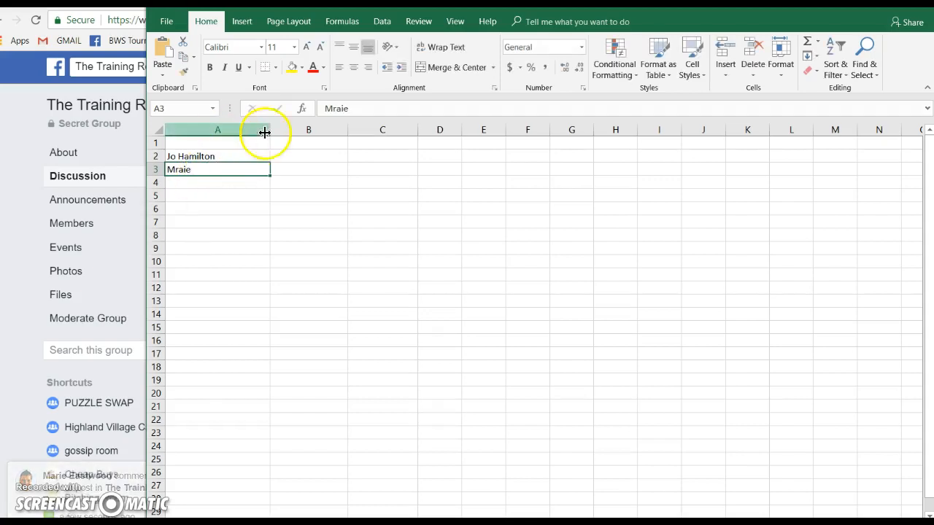
{"action": "left_click", "coordinate": [179, 172]}
{"action": "left_click", "coordinate": [179, 173]}
{"action": "key", "text": "Delete"}
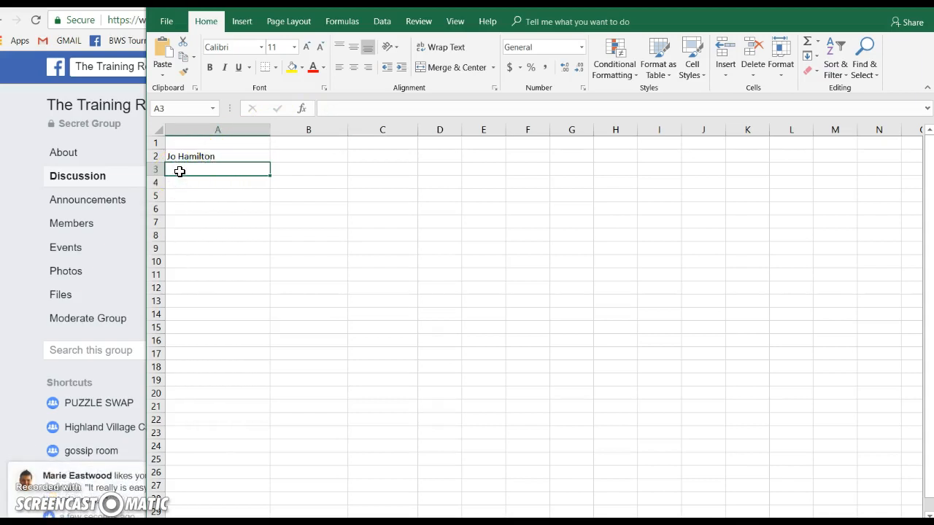
{"action": "type", "text": "Marie"}
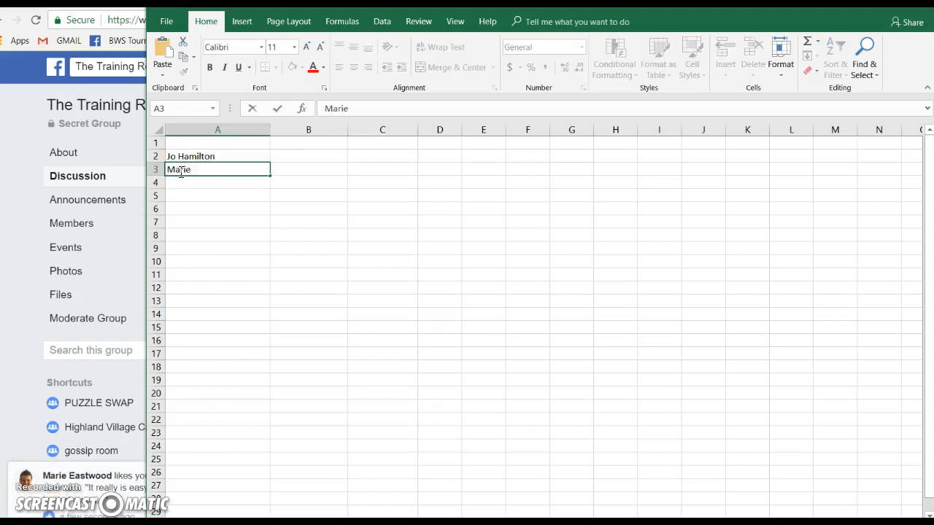
{"action": "left_click", "coordinate": [179, 181]}
{"action": "type", "text": "Sue"}
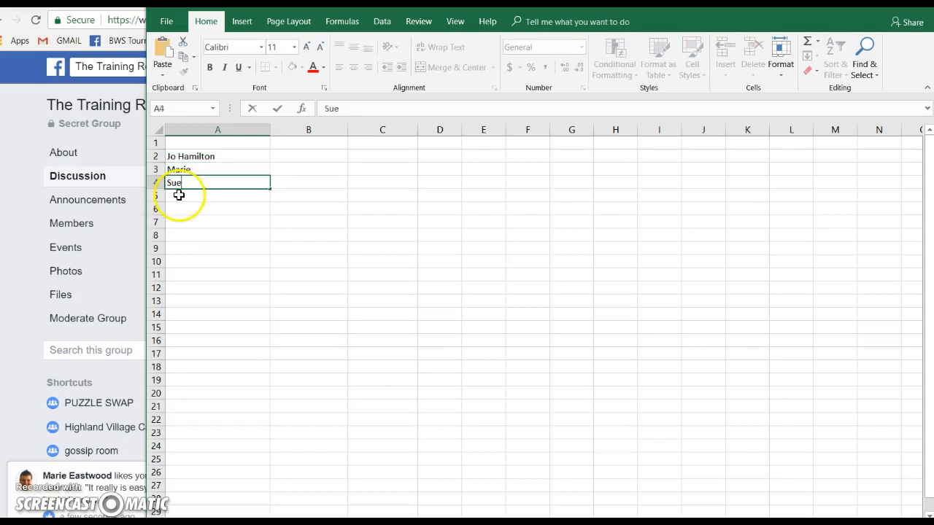
{"action": "left_click", "coordinate": [179, 195]}
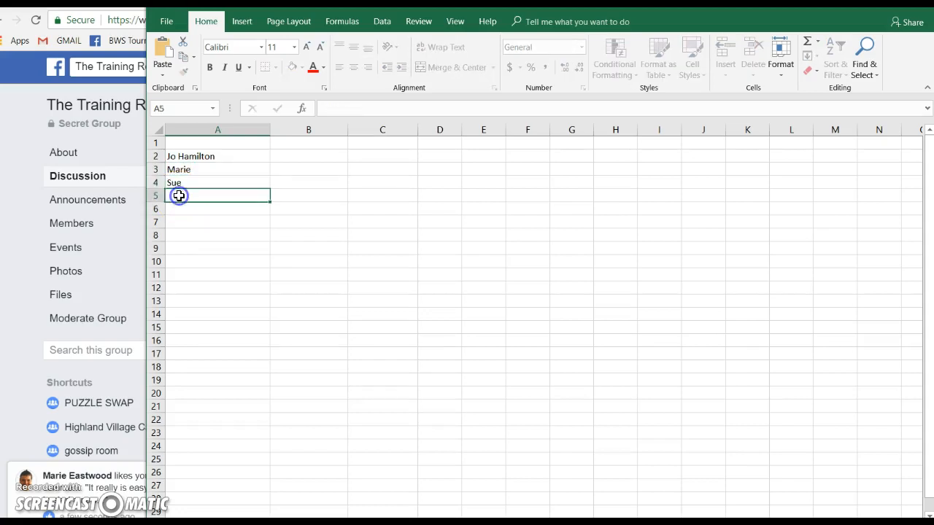
{"action": "type", "text": "Laura"}
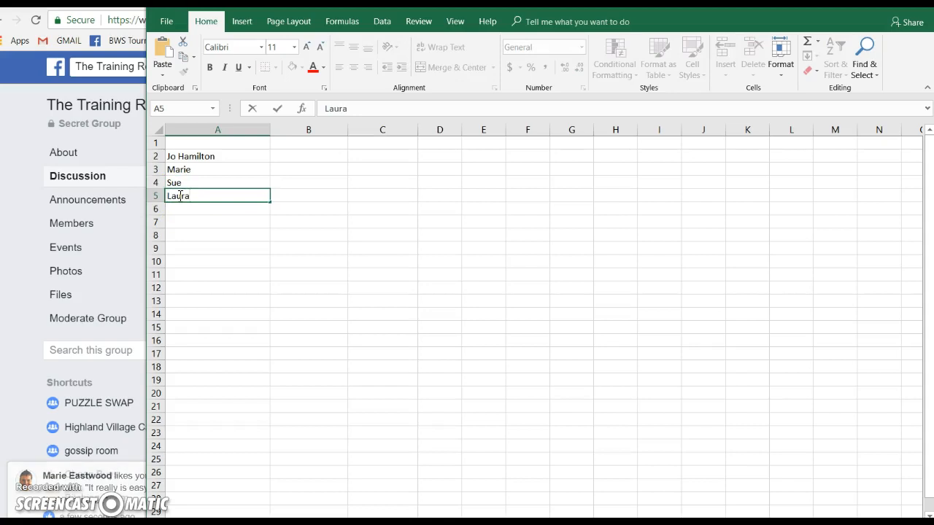
- Add the headings NAME, CURRENT and ENDING in cells A1, B1 and C1
{"action": "left_click", "coordinate": [308, 143]}
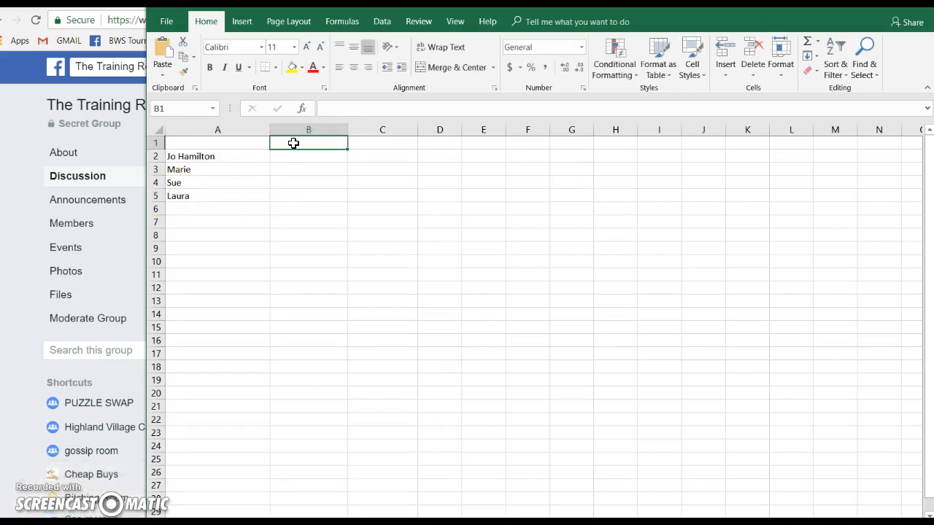
{"action": "left_click", "coordinate": [204, 143]}
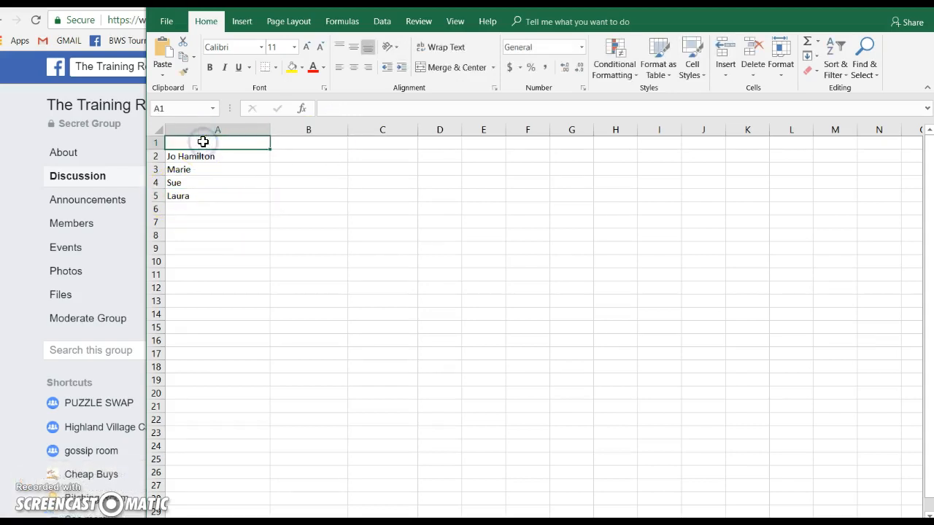
{"action": "type", "text": "NAME"}
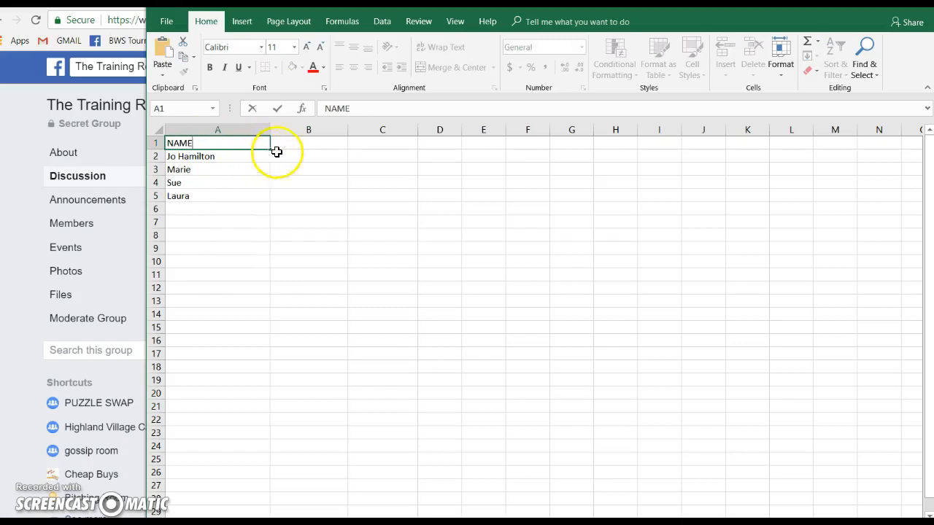
{"action": "left_click", "coordinate": [302, 144]}
{"action": "type", "text": "CURRENT"}
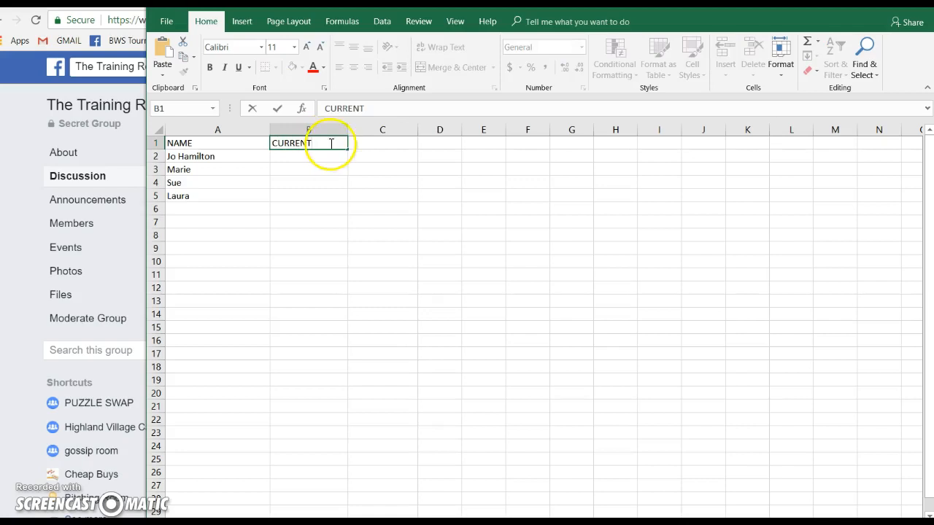
{"action": "left_click", "coordinate": [375, 141]}
{"action": "type", "text": "ENDING"}
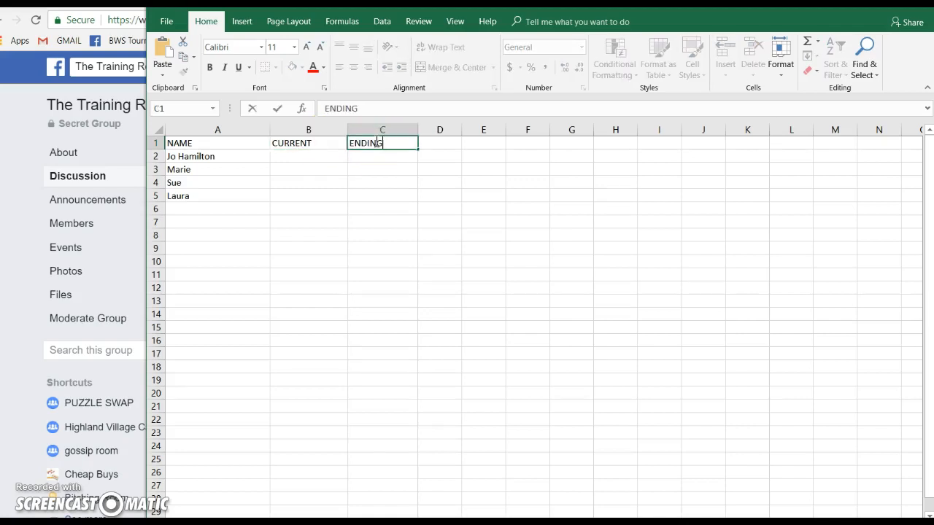
- Make the text of the entire worksheet bold
{"action": "left_click", "coordinate": [186, 143]}
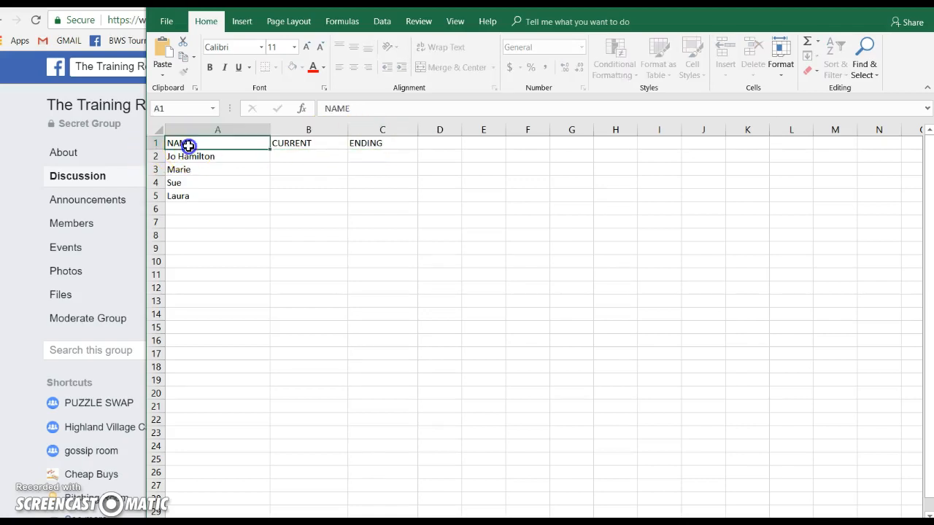
{"action": "left_click", "coordinate": [155, 130]}
{"action": "left_click", "coordinate": [209, 67]}
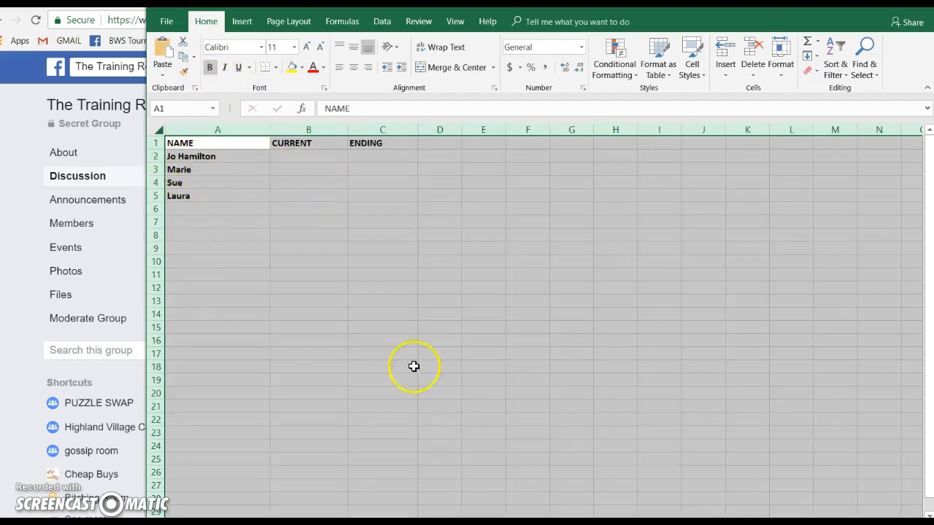
{"action": "left_click", "coordinate": [440, 287]}
- Center the NAME, CURRENT and ENDING headings in cells A1 to C1
{"action": "left_click", "coordinate": [208, 143]}
{"action": "left_click", "coordinate": [354, 67]}
{"action": "left_click", "coordinate": [302, 149]}
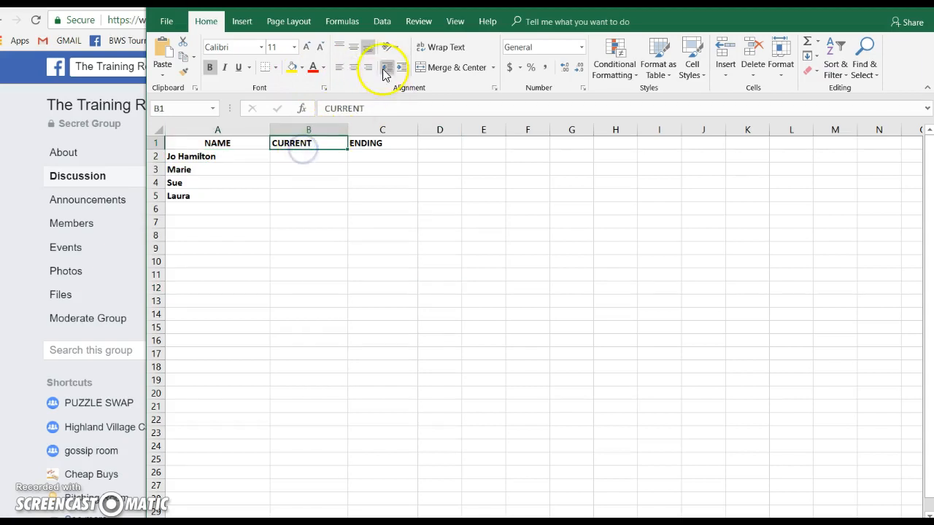
{"action": "left_click", "coordinate": [353, 67]}
{"action": "left_click", "coordinate": [372, 145]}
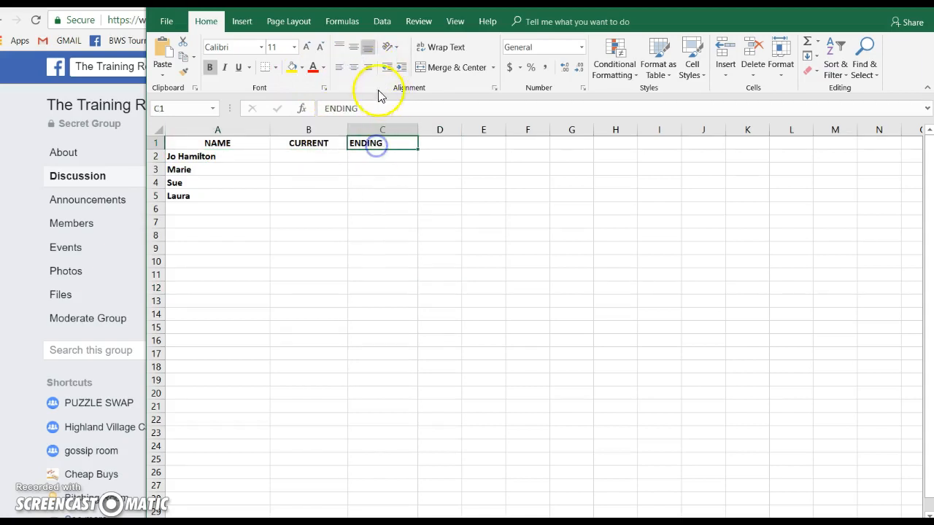
{"action": "left_click", "coordinate": [353, 68]}
- Fill the CURRENT column with 116,500, 145,900, 123,650 and 170,775 in cells B2 to B5
{"action": "left_click", "coordinate": [300, 158]}
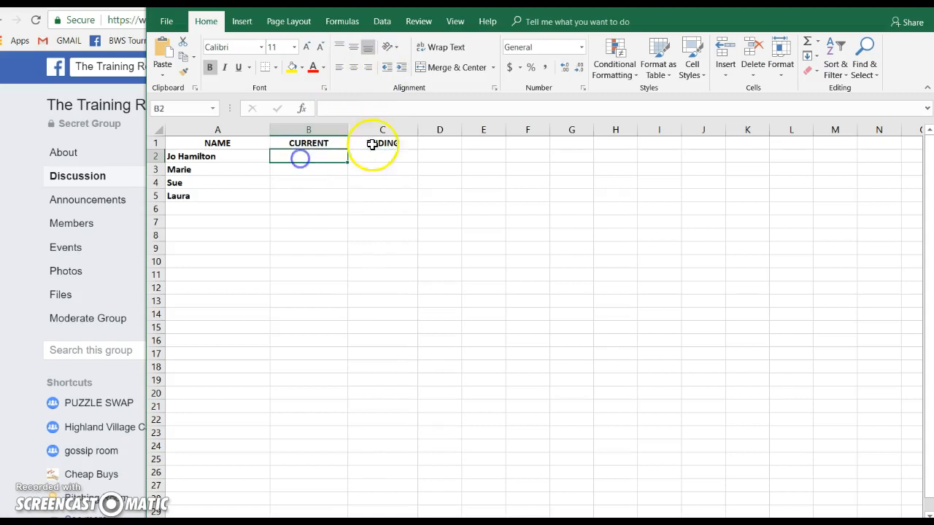
{"action": "type", "text": "11"}
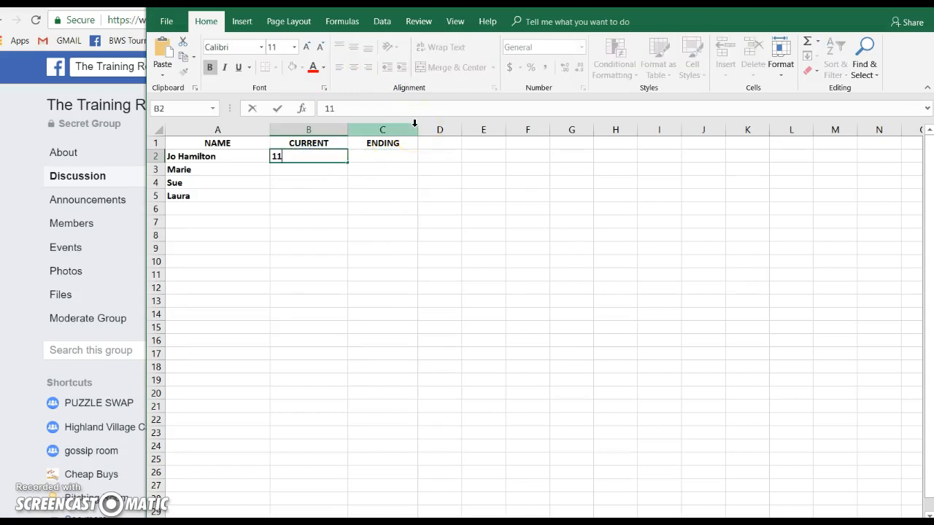
{"action": "type", "text": "6,50"}
{"action": "left_click", "coordinate": [299, 172]}
{"action": "type", "text": "145,900"}
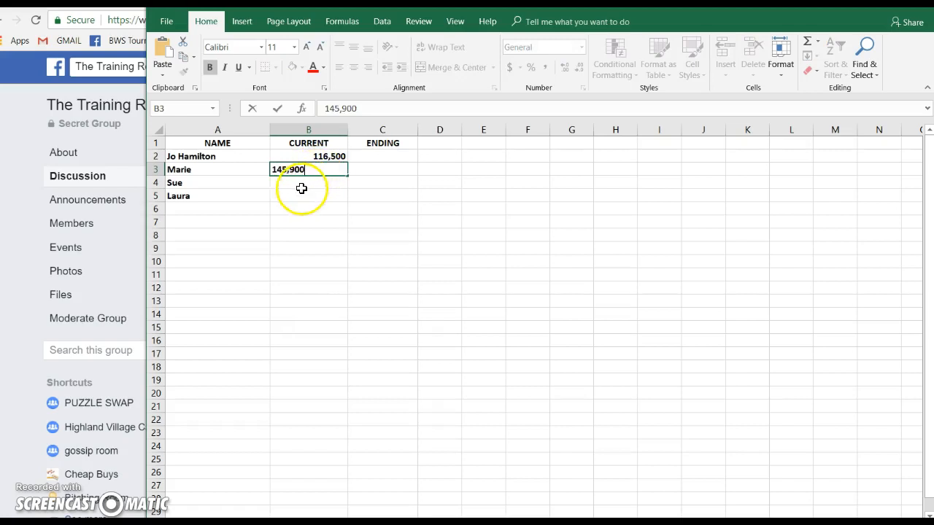
{"action": "left_click", "coordinate": [295, 188]}
{"action": "type", "text": "1"}
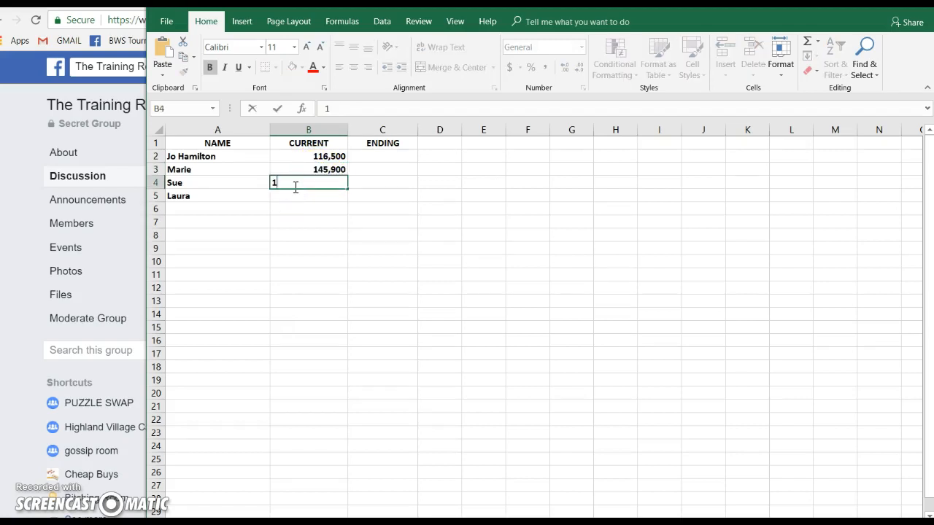
{"action": "type", "text": "23,650"}
{"action": "left_click", "coordinate": [283, 195]}
{"action": "type", "text": "170,"}
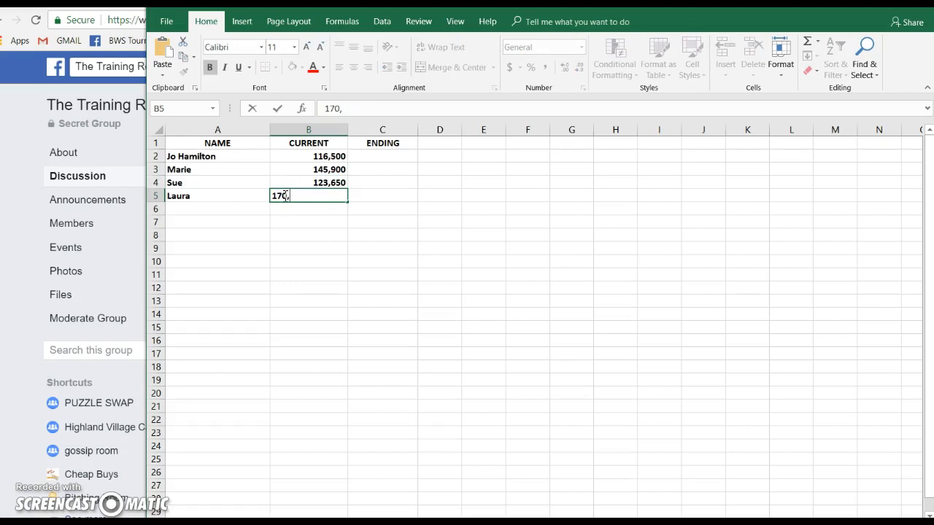
{"action": "type", "text": "775"}
- Center the heading and all values in the CURRENT column
{"action": "left_click", "coordinate": [328, 156]}
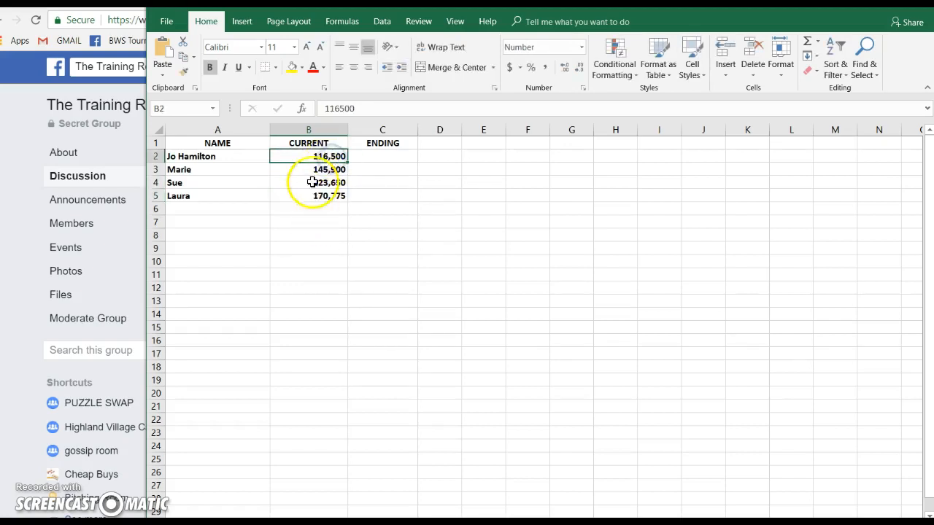
{"action": "left_click", "coordinate": [305, 131]}
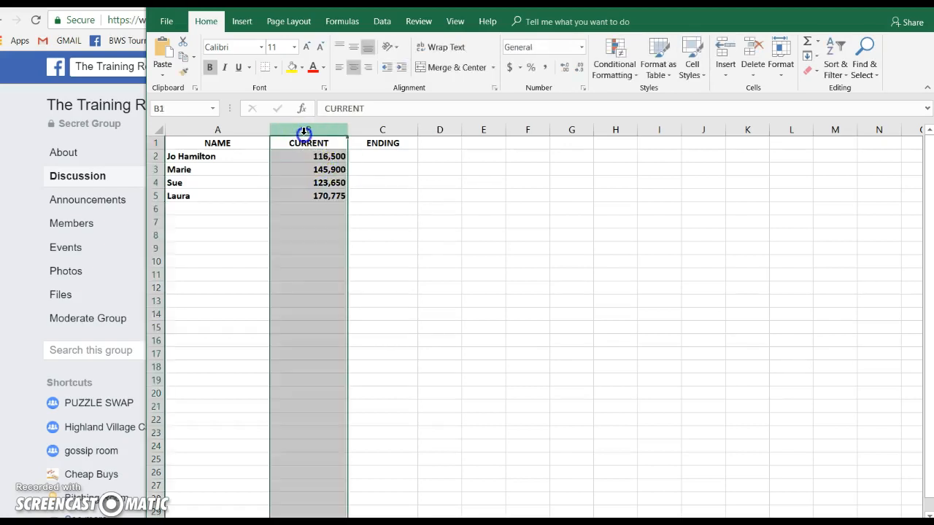
{"action": "left_click", "coordinate": [351, 72]}
{"action": "left_click", "coordinate": [352, 68]}
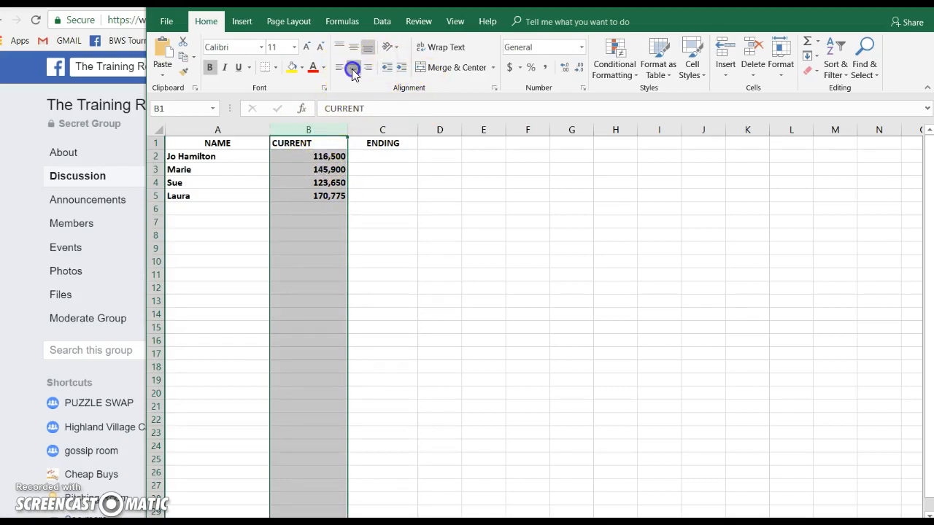
{"action": "left_click", "coordinate": [398, 225]}
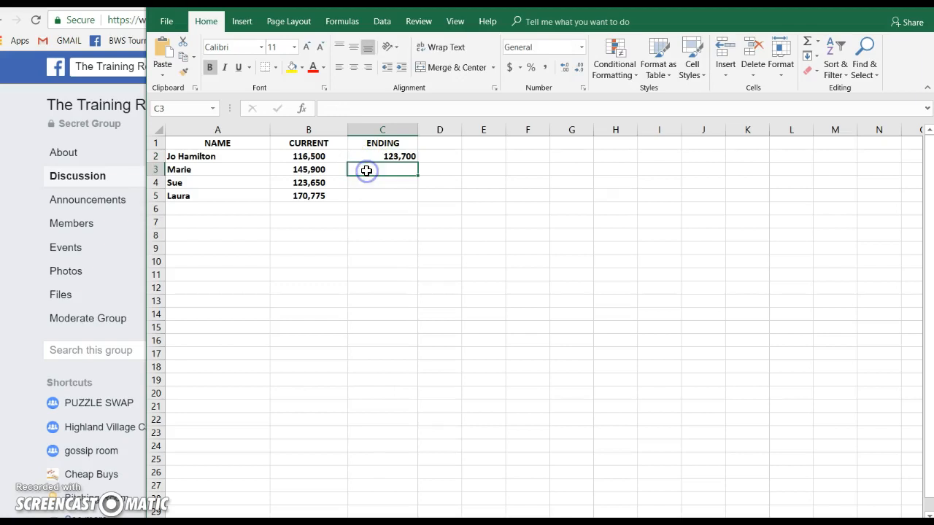
- Enter the ENDING values 167,600, 130,900 and 700,500 in cells C3 to C5
{"action": "type", "text": "167,60"}
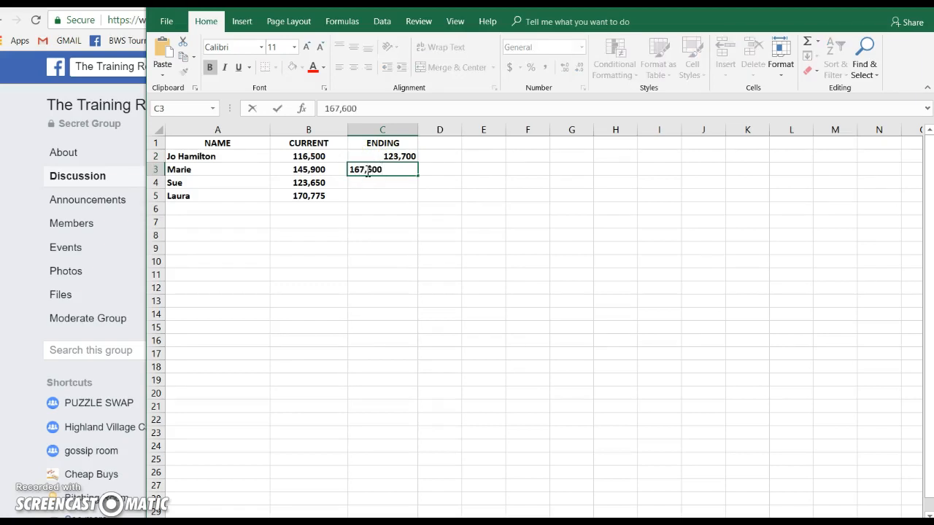
{"action": "key", "text": "Return"}
{"action": "type", "text": "130"}
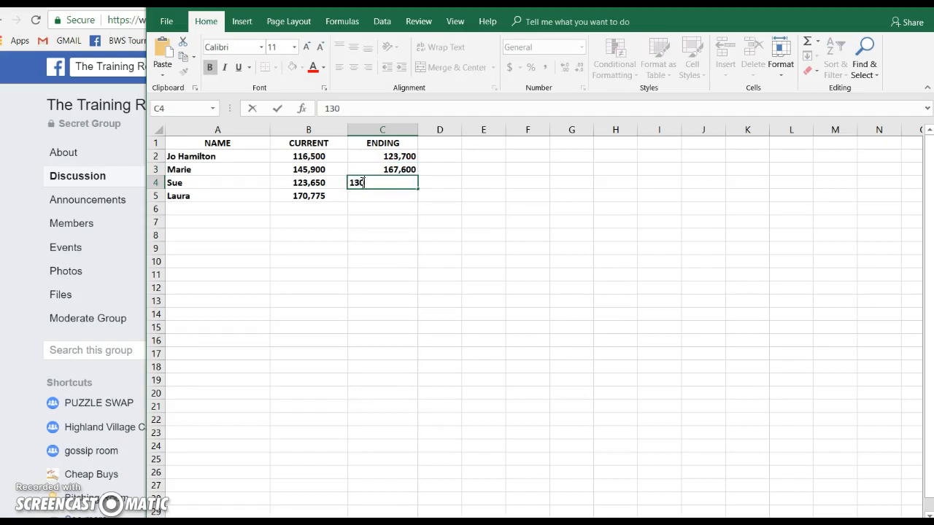
{"action": "type", "text": ",900"}
{"action": "key", "text": "Return"}
{"action": "type", "text": "700,500"}
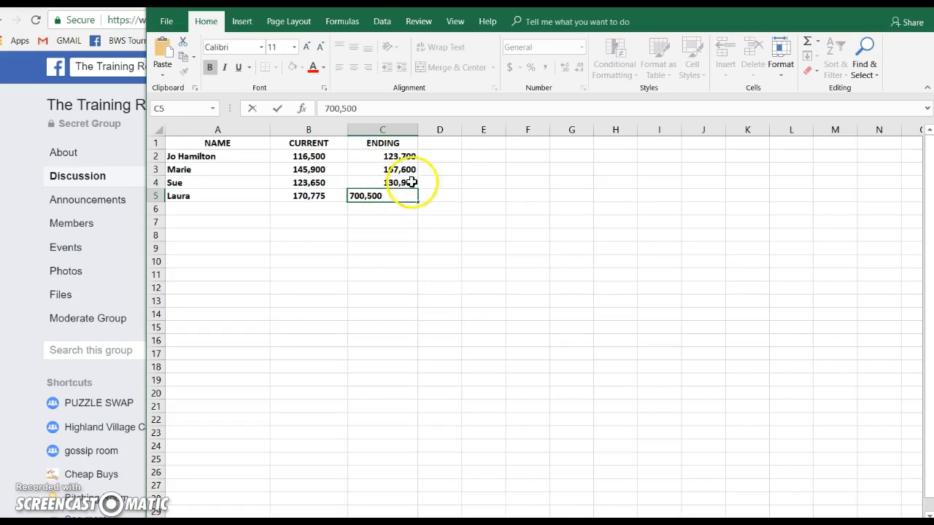
{"action": "left_click", "coordinate": [481, 181]}
- Center the heading and all values in the ENDING column
{"action": "left_click", "coordinate": [400, 130]}
{"action": "left_click", "coordinate": [401, 130]}
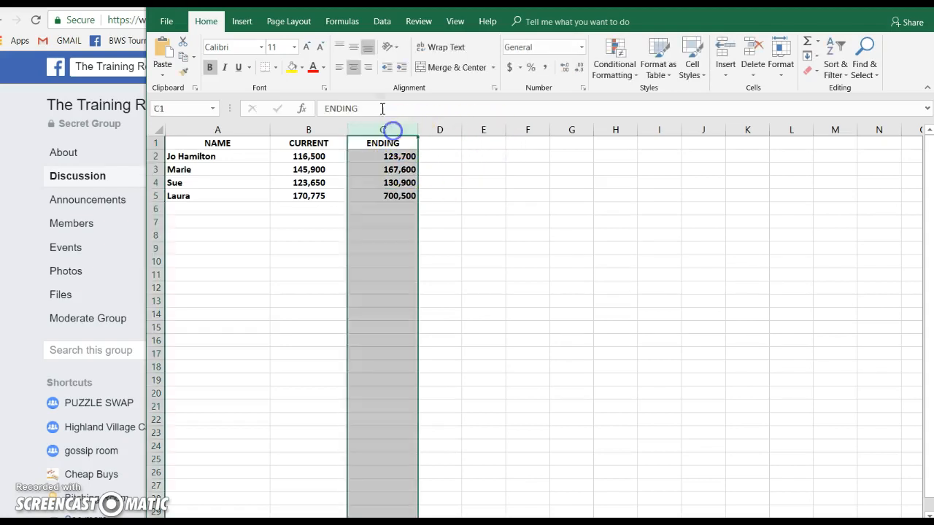
{"action": "left_click", "coordinate": [354, 67]}
{"action": "left_click", "coordinate": [353, 67]}
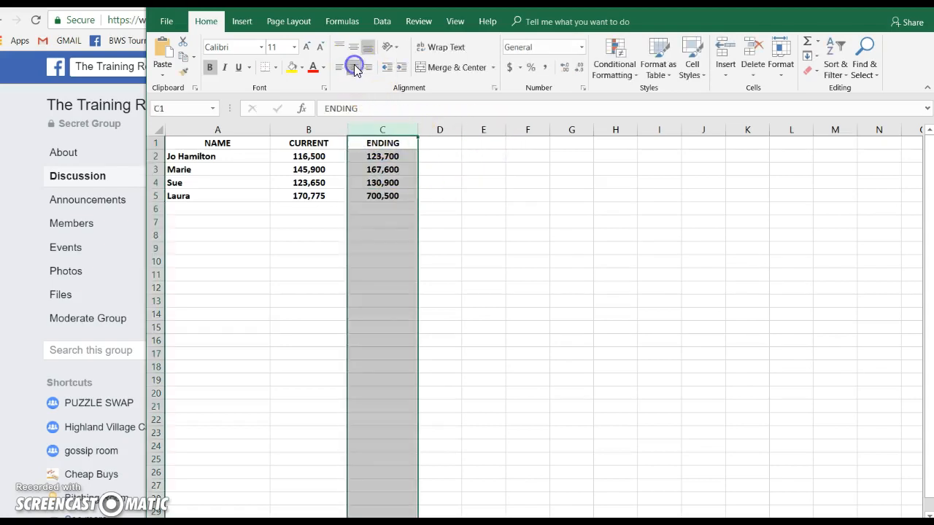
{"action": "left_click", "coordinate": [570, 249]}
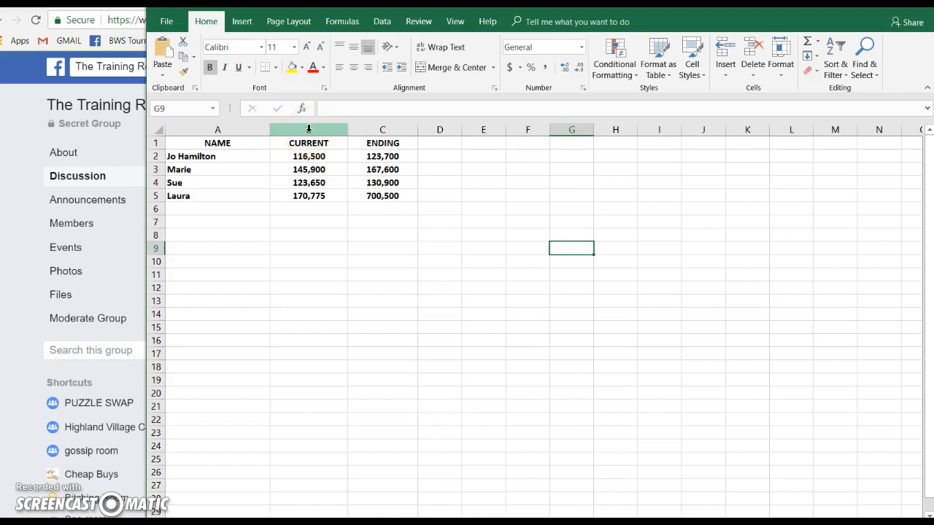
- Delete the entire CURRENT column from the sheet
{"action": "left_click", "coordinate": [309, 129]}
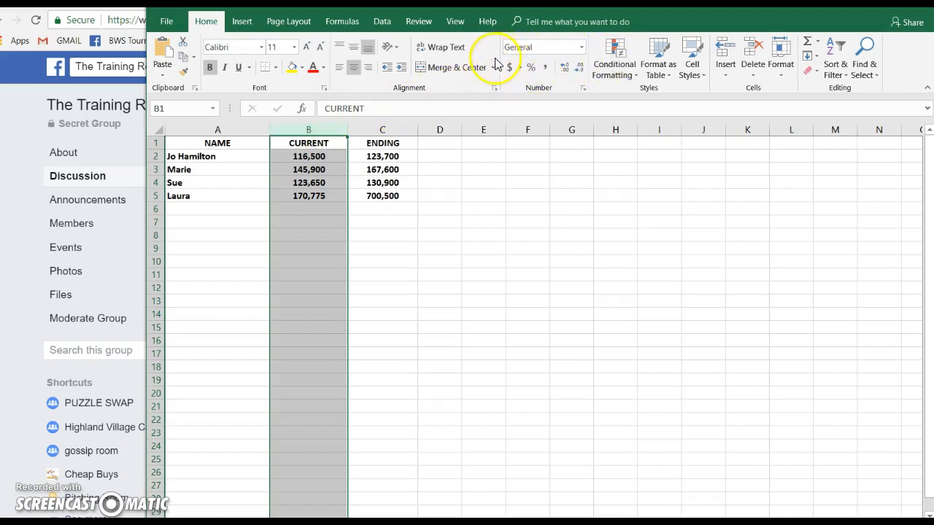
{"action": "left_click", "coordinate": [755, 78]}
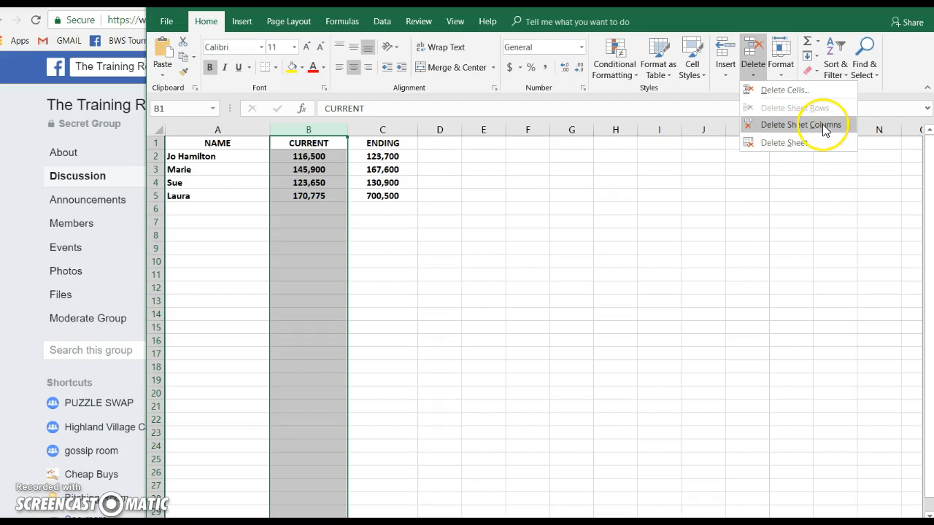
{"action": "left_click", "coordinate": [773, 128]}
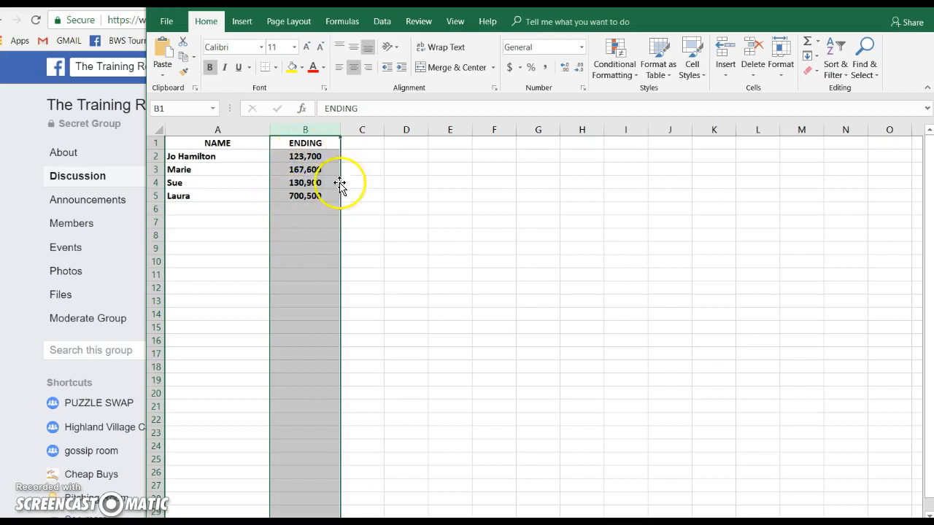
{"action": "left_click", "coordinate": [410, 195]}
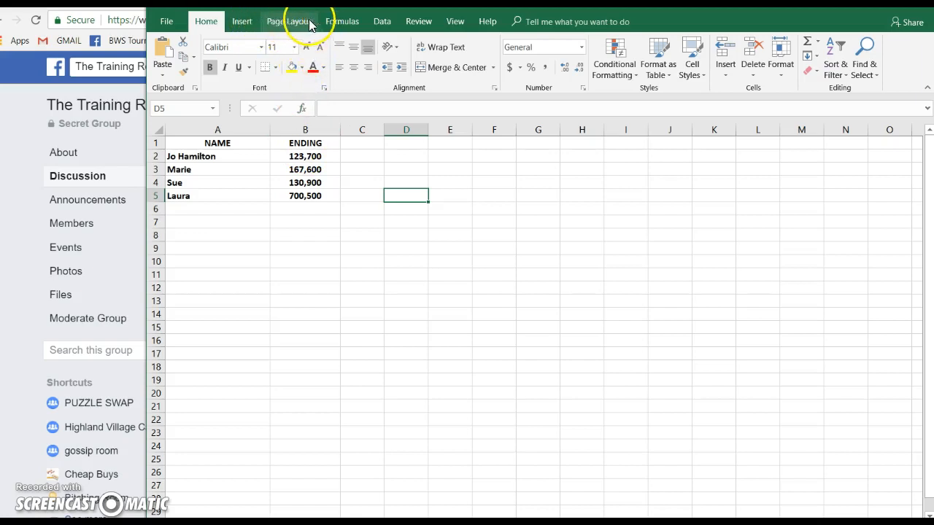
- Sort the table by the ENDING values from largest to smallest, expanding the selection so the names move with their values
{"action": "left_click", "coordinate": [382, 22]}
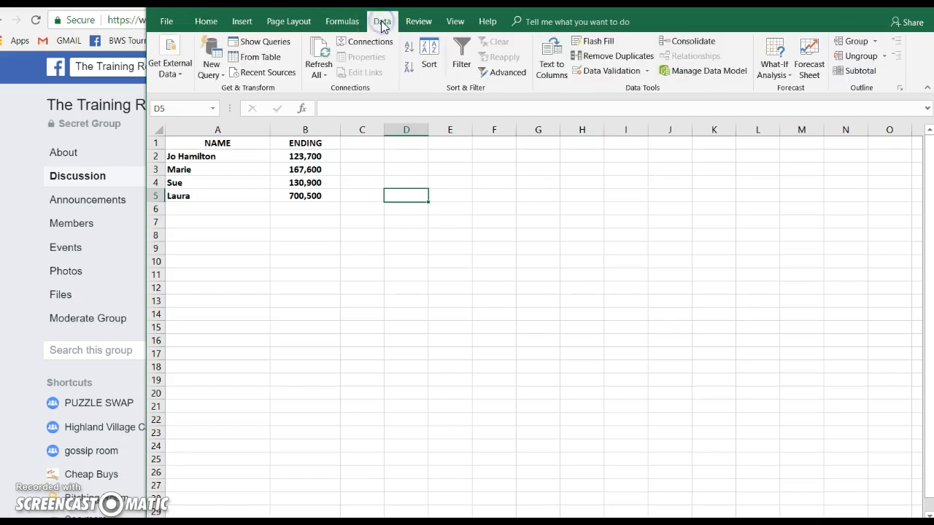
{"action": "left_click", "coordinate": [306, 130]}
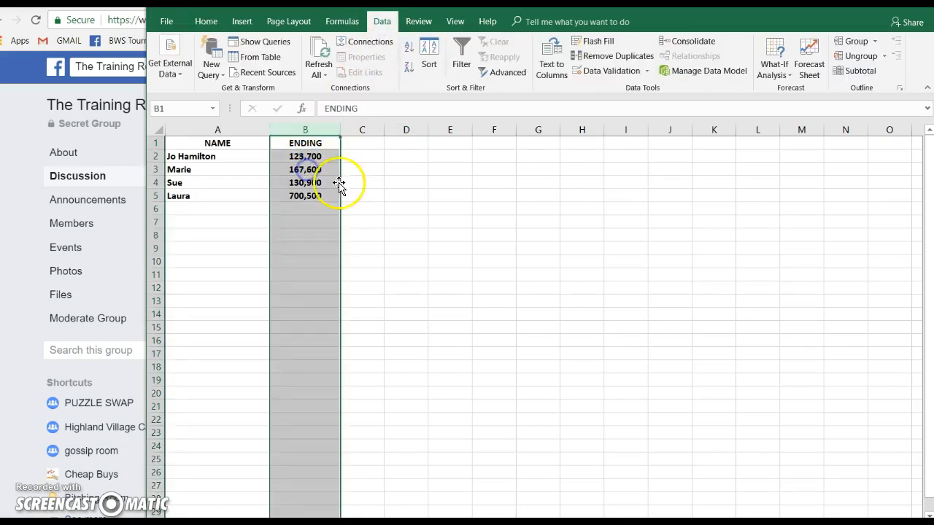
{"action": "left_click", "coordinate": [406, 210]}
{"action": "left_click_drag", "start_coordinate": [310, 144], "coordinate": [313, 196]}
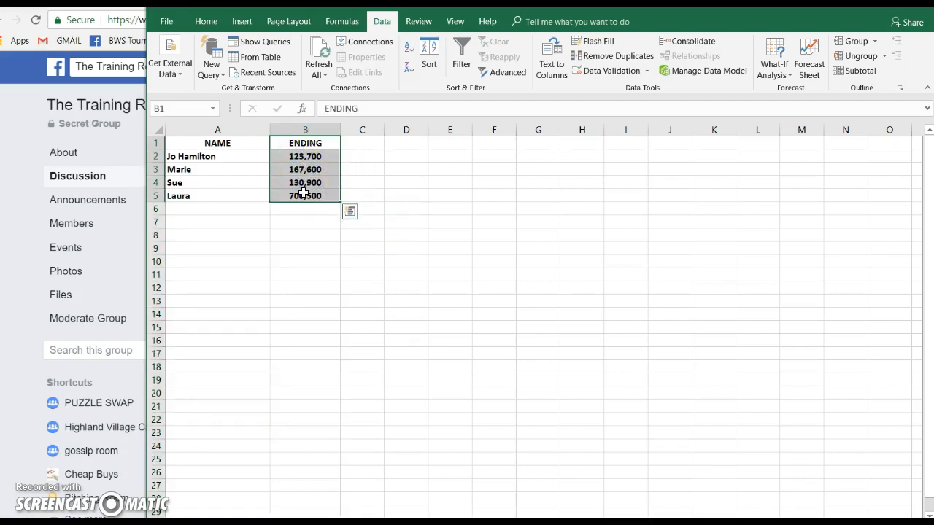
{"action": "left_click", "coordinate": [407, 72]}
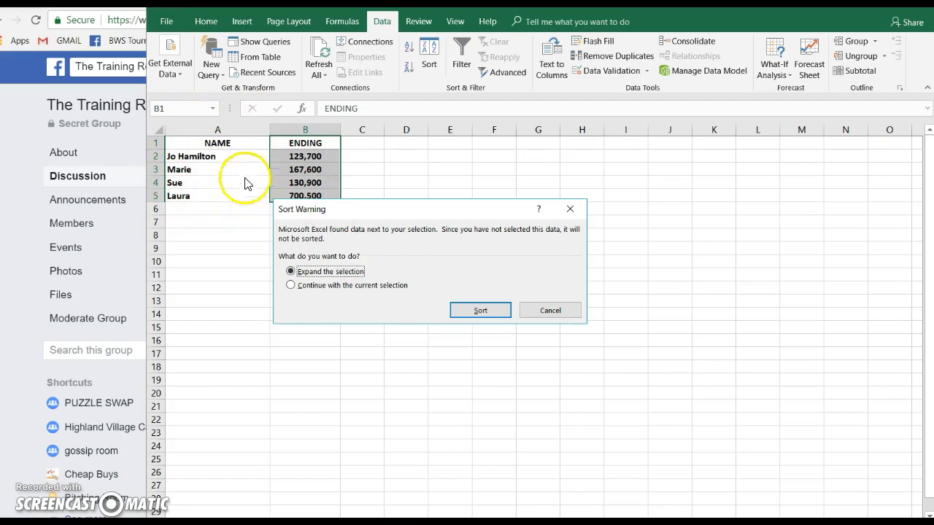
{"action": "left_click", "coordinate": [484, 311]}
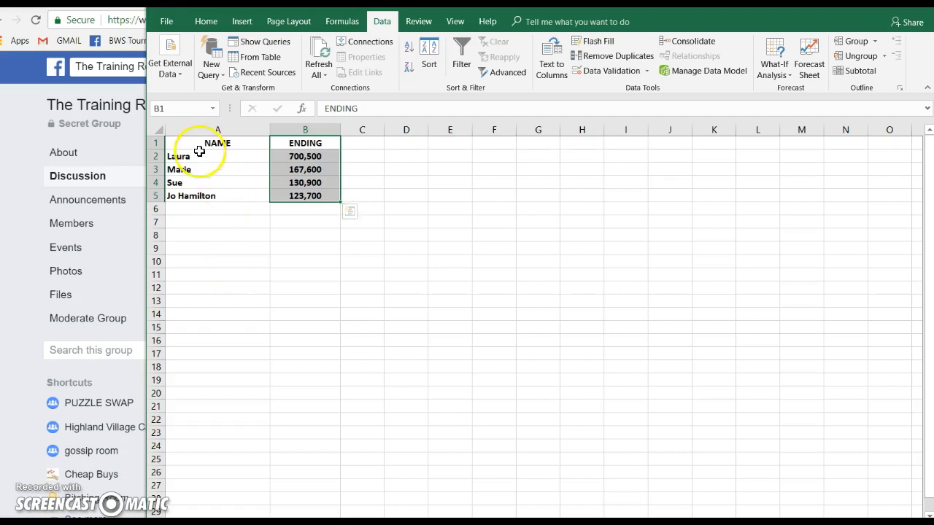
{"action": "left_click", "coordinate": [421, 261]}
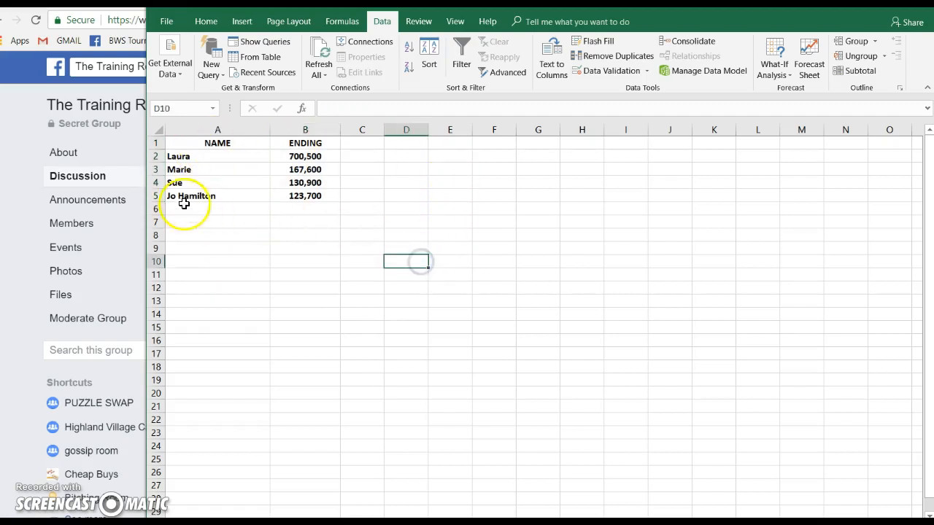
- Fill the NAME and ENDING heading cells A1 and B1 with yellow
{"action": "left_click", "coordinate": [227, 144]}
{"action": "left_click", "coordinate": [206, 21]}
{"action": "left_click", "coordinate": [291, 67]}
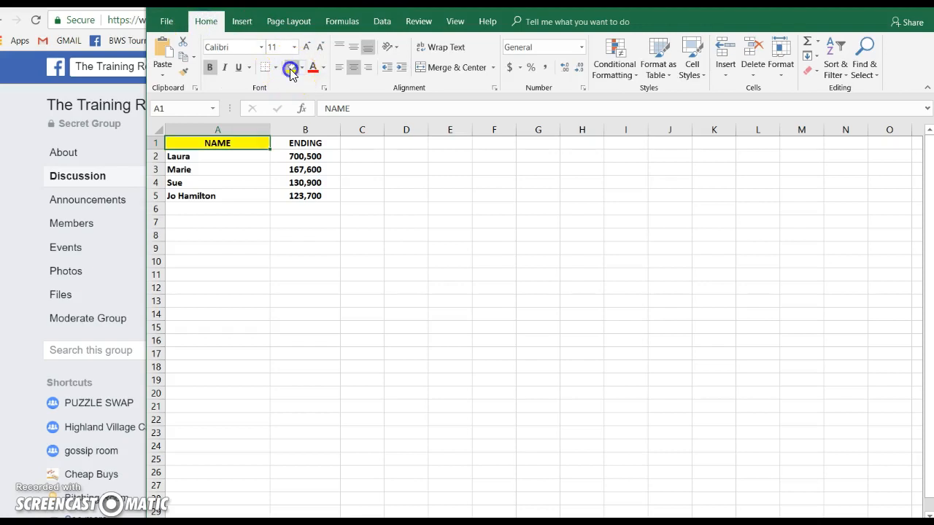
{"action": "left_click", "coordinate": [311, 145]}
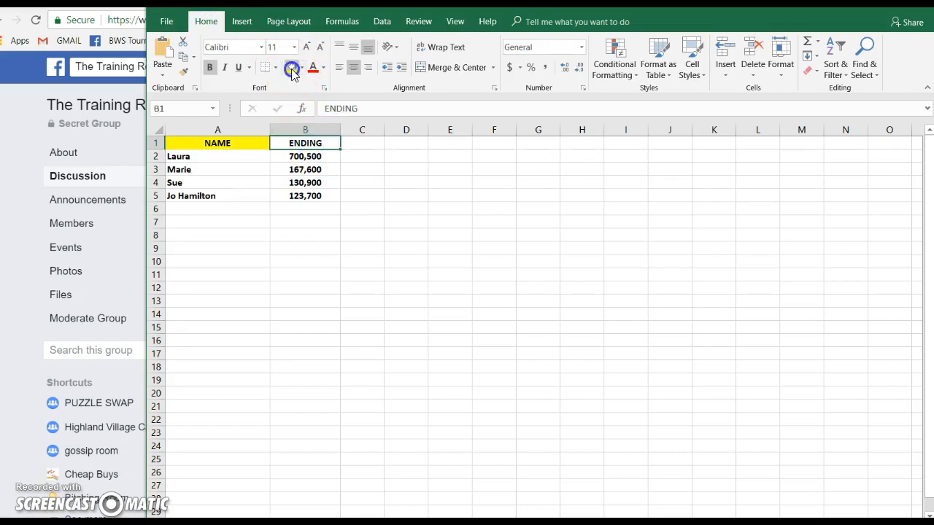
{"action": "left_click", "coordinate": [291, 67]}
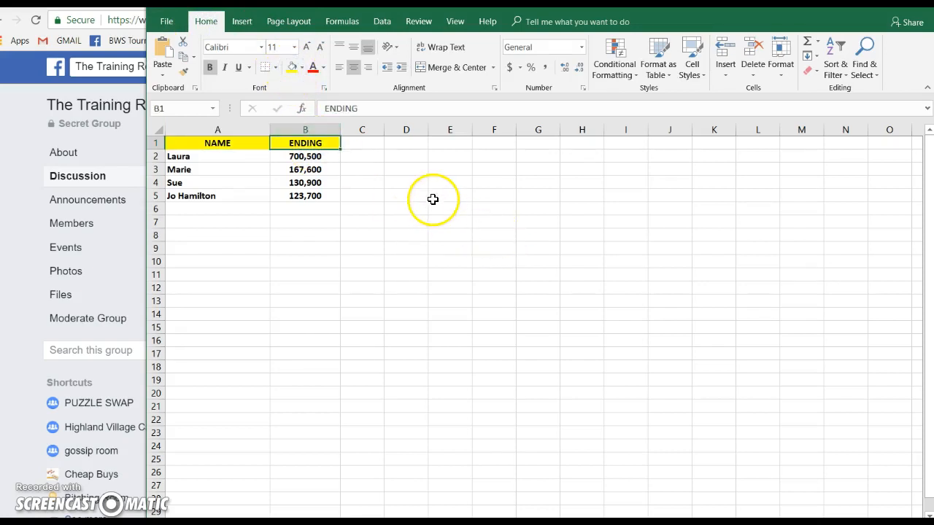